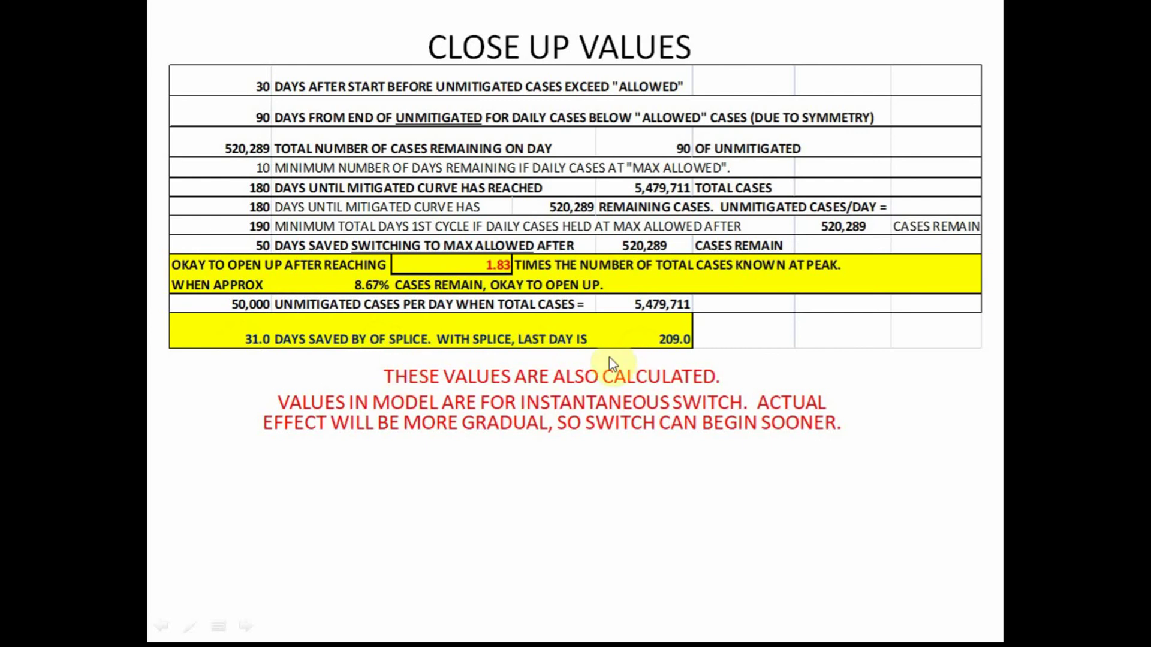
Show the annotated curves chart slide, end the slide show, and return to flattencurveoptions.xlsx in Excel
left_click(596, 404)
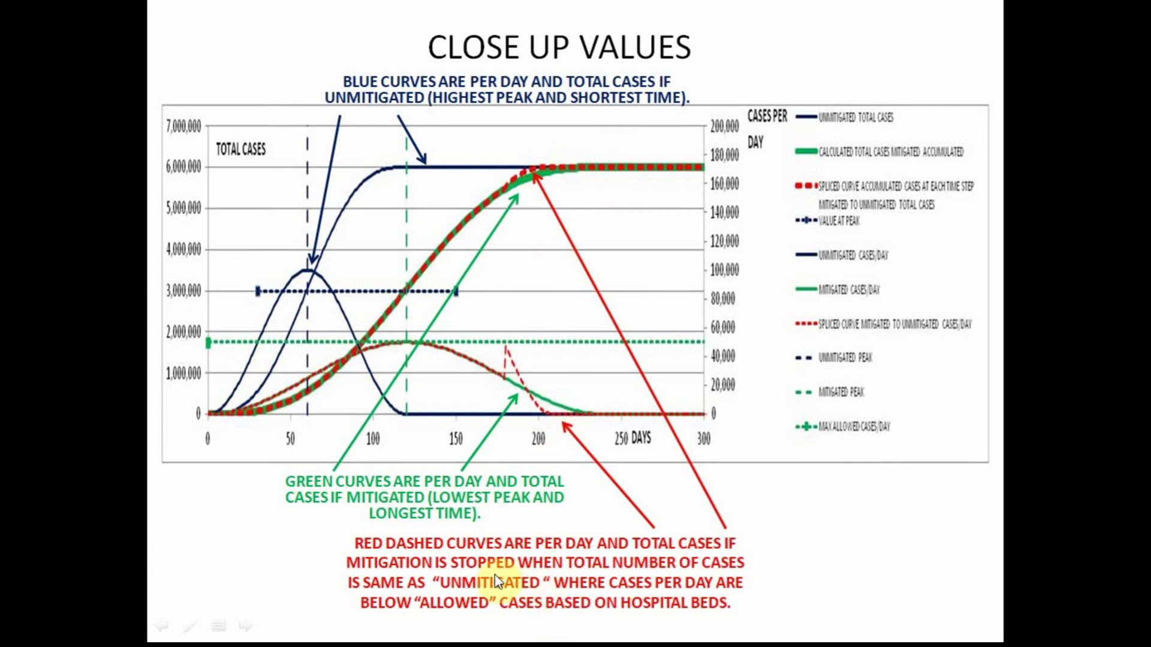
left_click(444, 581)
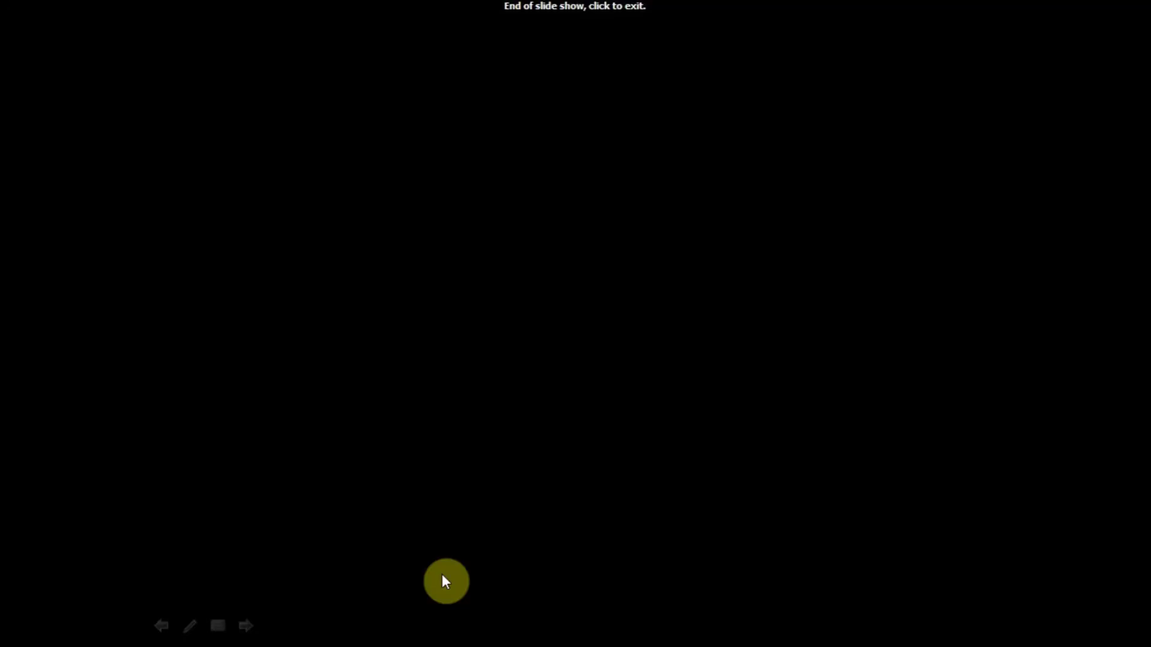
key("alt+Tab")
key("alt+Tab")
key("alt+Tab")
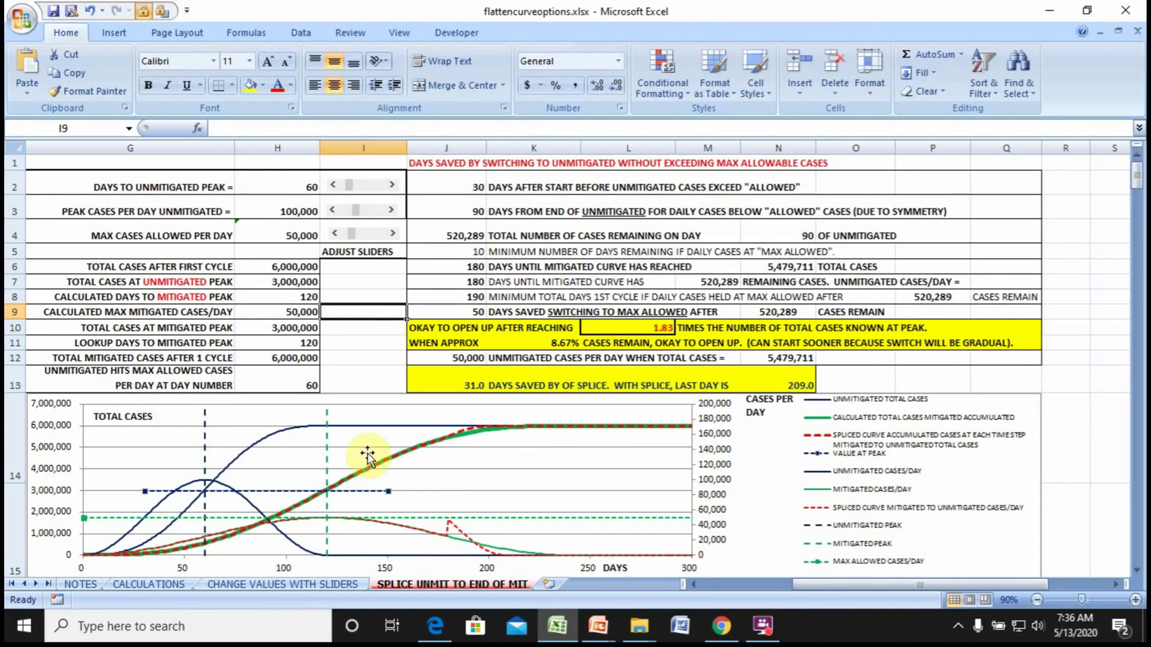
Raise days to unmitigated peak in steps of ten up to 90
left_click(373, 192)
left_click(373, 192)
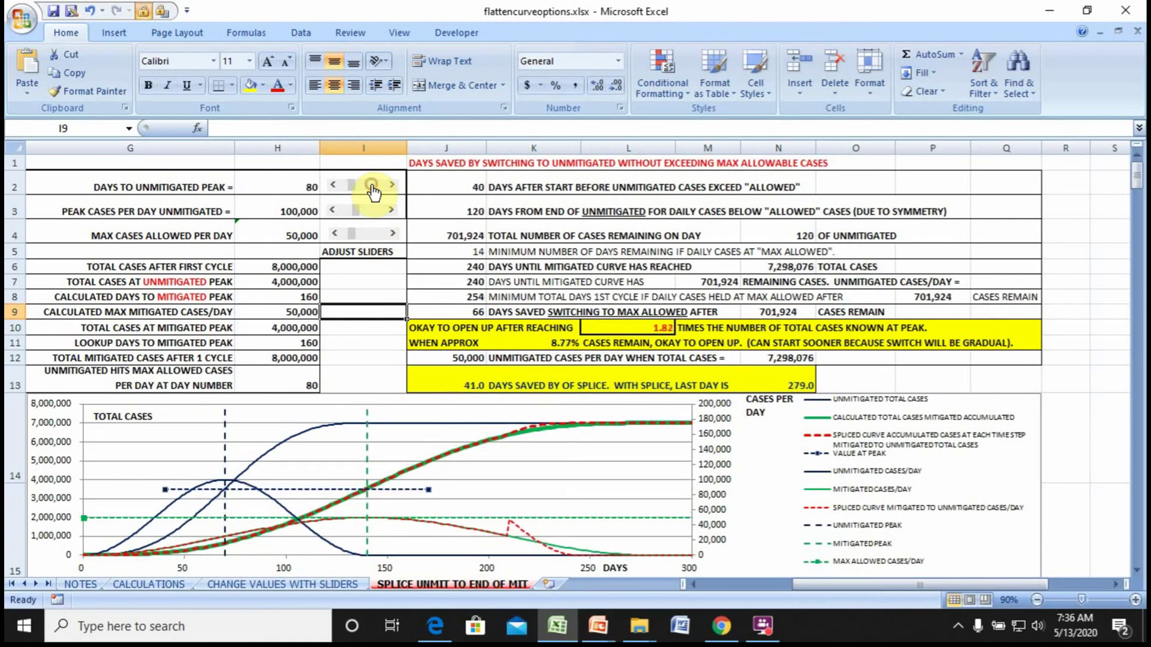
left_click(373, 192)
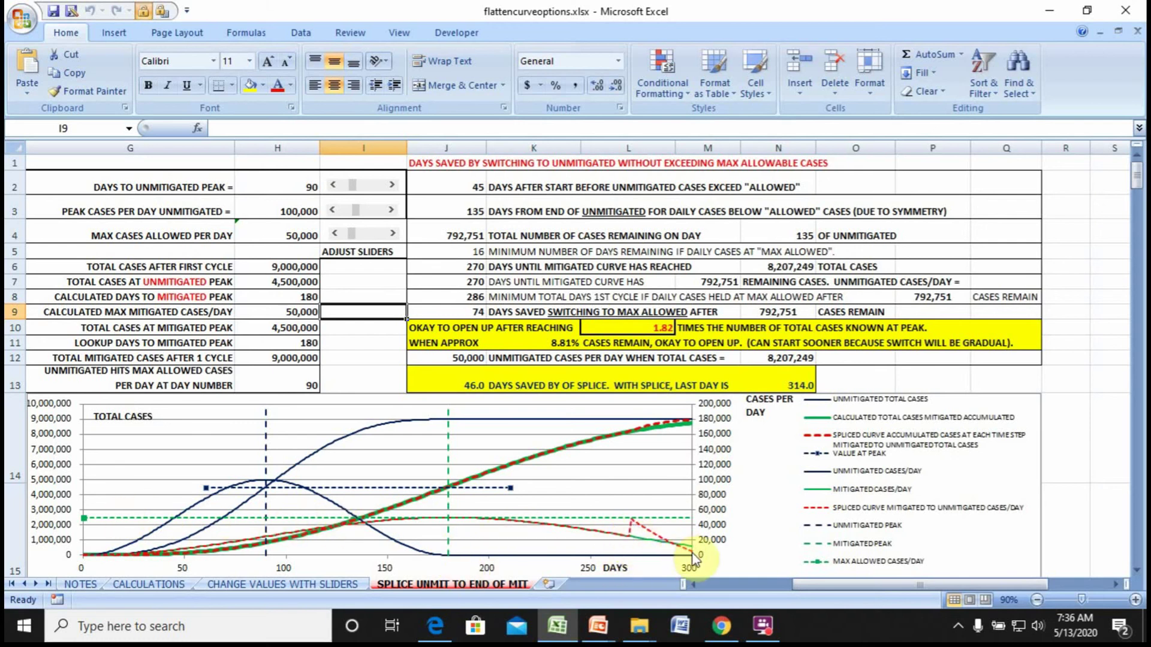
Cut peak cases per day to 52,400 and max cases allowed per day to 2,300
left_click(343, 209)
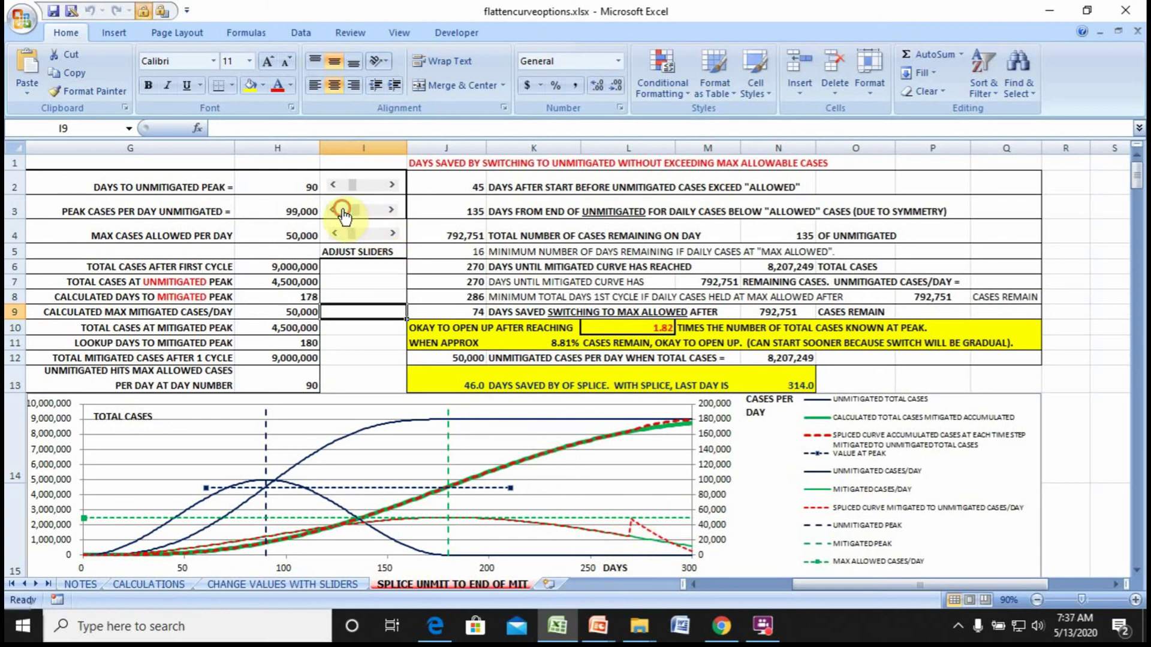
left_click_drag(355, 216, 378, 217)
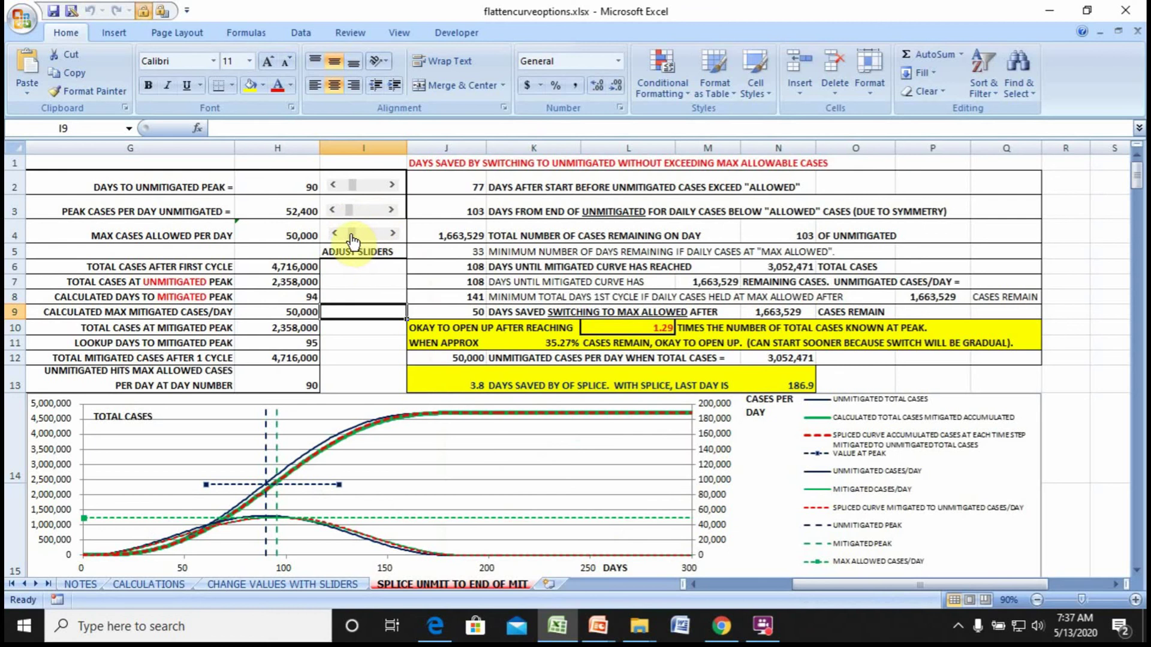
left_click_drag(354, 239, 367, 240)
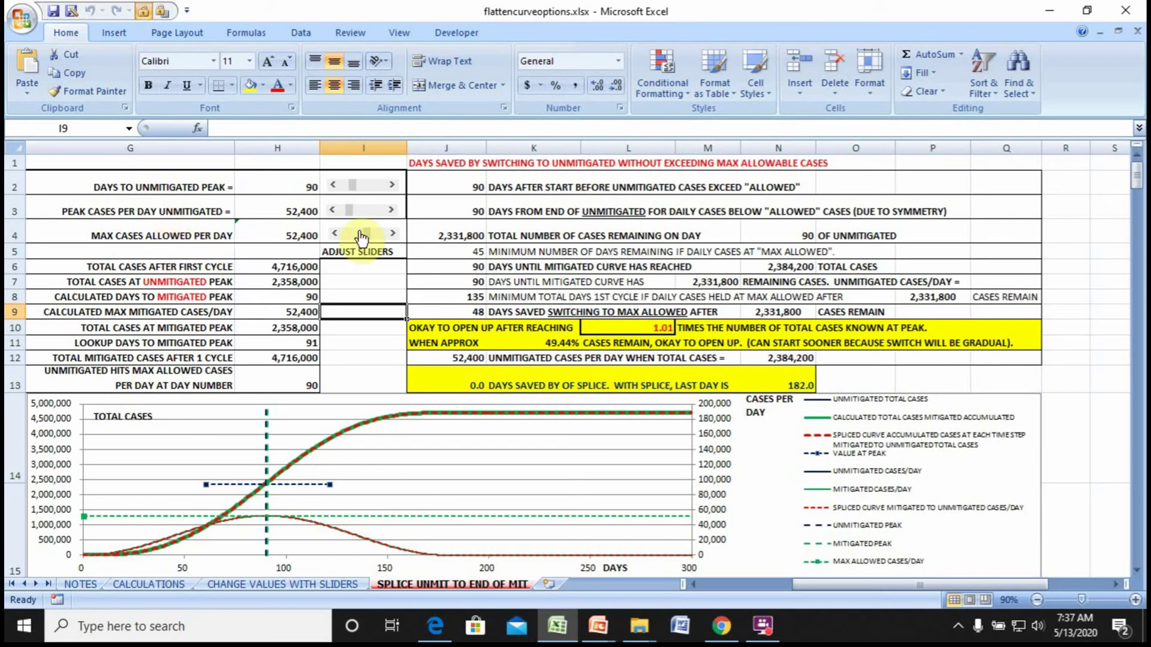
left_click_drag(366, 235, 345, 242)
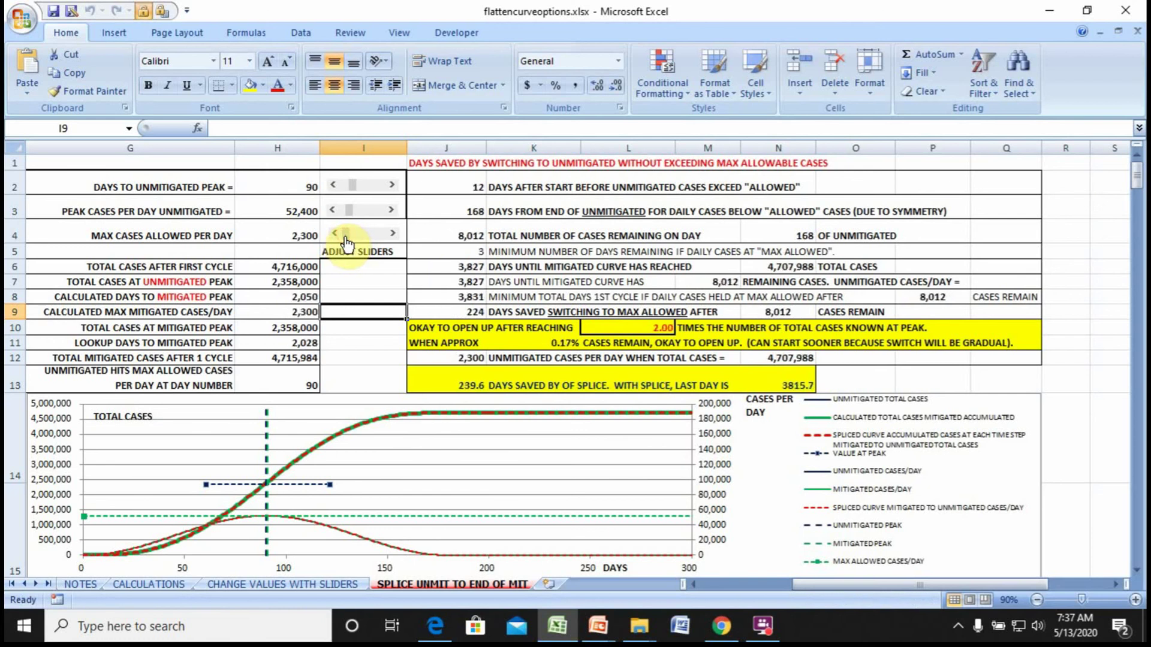
Step peak cases per day up in 1,000 increments to 68,400
left_click(363, 218)
left_click(365, 217)
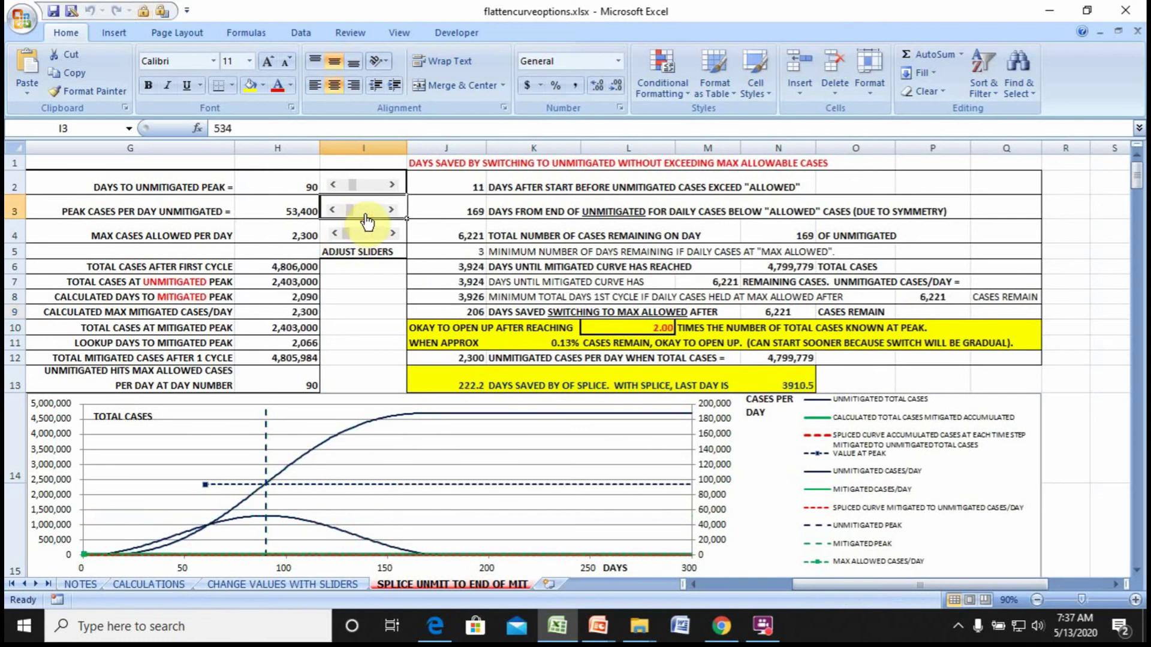
left_click(367, 218)
left_click(369, 219)
left_click(368, 219)
left_click(368, 220)
left_click(368, 219)
left_click(369, 219)
left_click(368, 219)
left_click(369, 220)
left_click(368, 219)
left_click(369, 219)
left_click(369, 219)
left_click(368, 219)
left_click(368, 219)
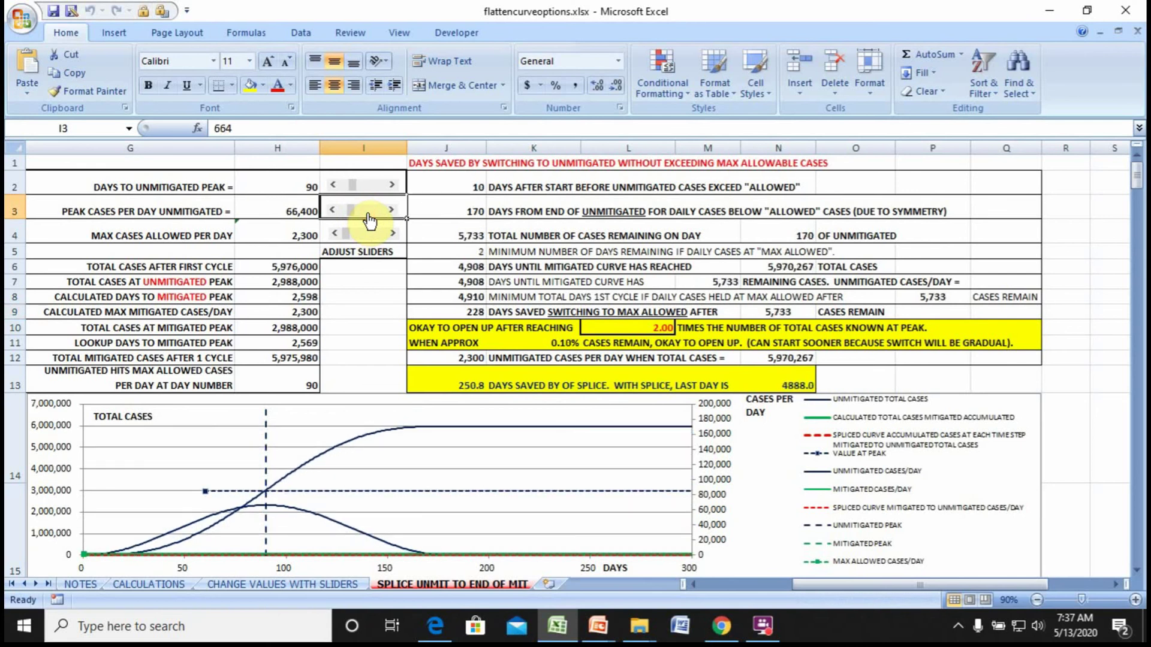
left_click(368, 220)
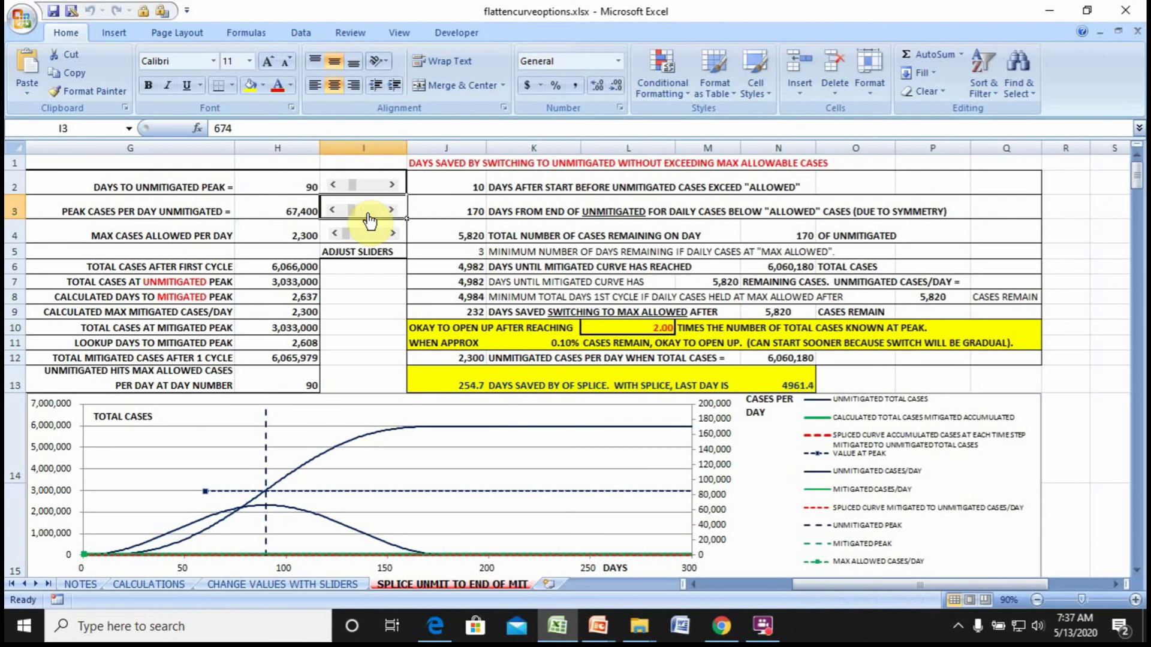
left_click(369, 220)
Raise max cases allowed per day to 35,300, then inspect the J13 and N13 result formulas
left_click(362, 240)
left_click(364, 240)
left_click(363, 240)
left_click(366, 241)
left_click(367, 240)
left_click(369, 241)
left_click(369, 241)
left_click(368, 241)
left_click(369, 241)
left_click(368, 241)
left_click(369, 241)
left_click(369, 241)
left_click(369, 241)
left_click(369, 241)
left_click(368, 240)
left_click(369, 241)
left_click(369, 241)
left_click(368, 241)
left_click(368, 241)
left_click(368, 241)
left_click(368, 241)
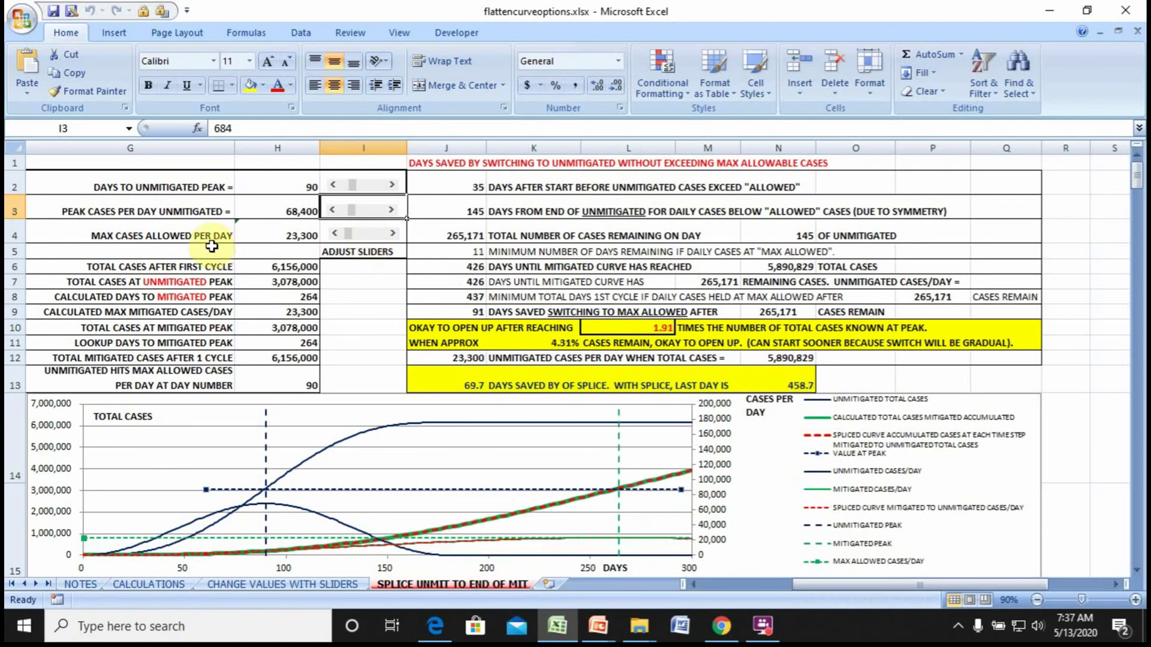
left_click(377, 241)
left_click(376, 241)
left_click(377, 241)
left_click(377, 242)
left_click(376, 241)
left_click(377, 241)
left_click(376, 241)
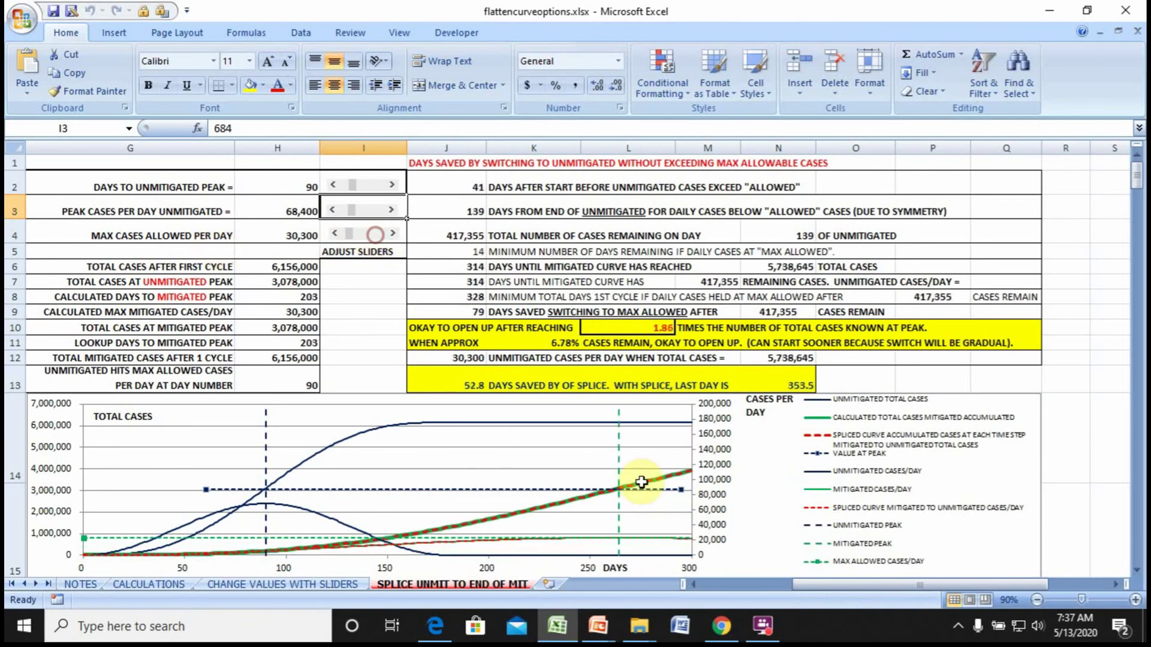
left_click(380, 234)
left_click(380, 233)
left_click(380, 234)
left_click(380, 233)
left_click(380, 234)
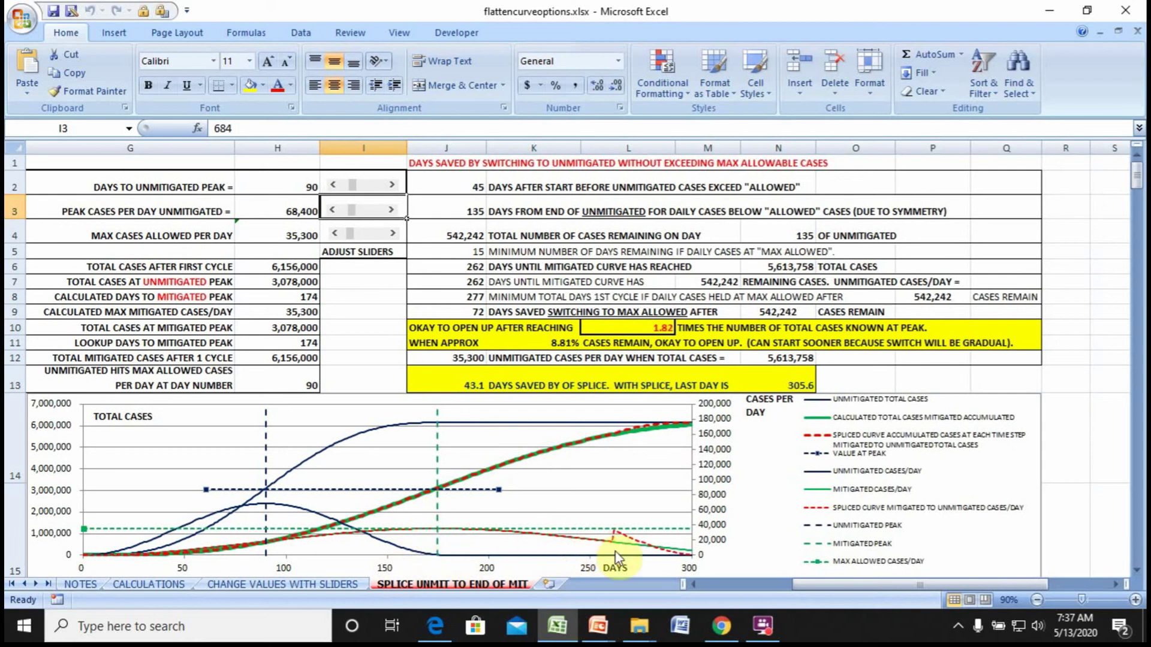
left_click(460, 381)
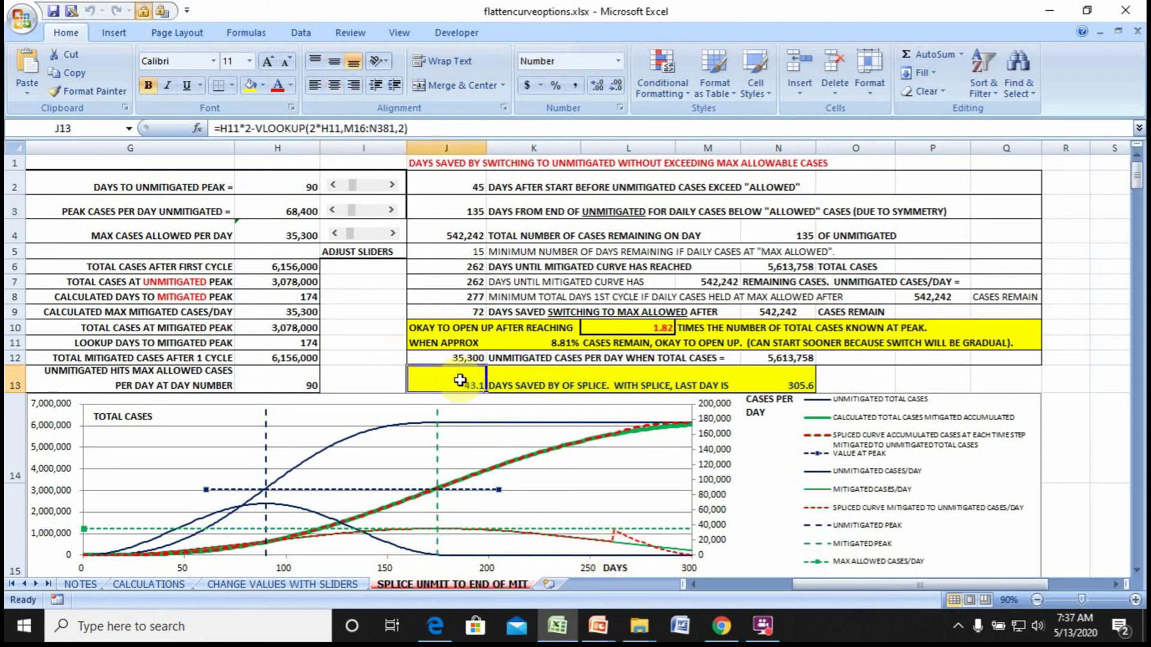
left_click(796, 381)
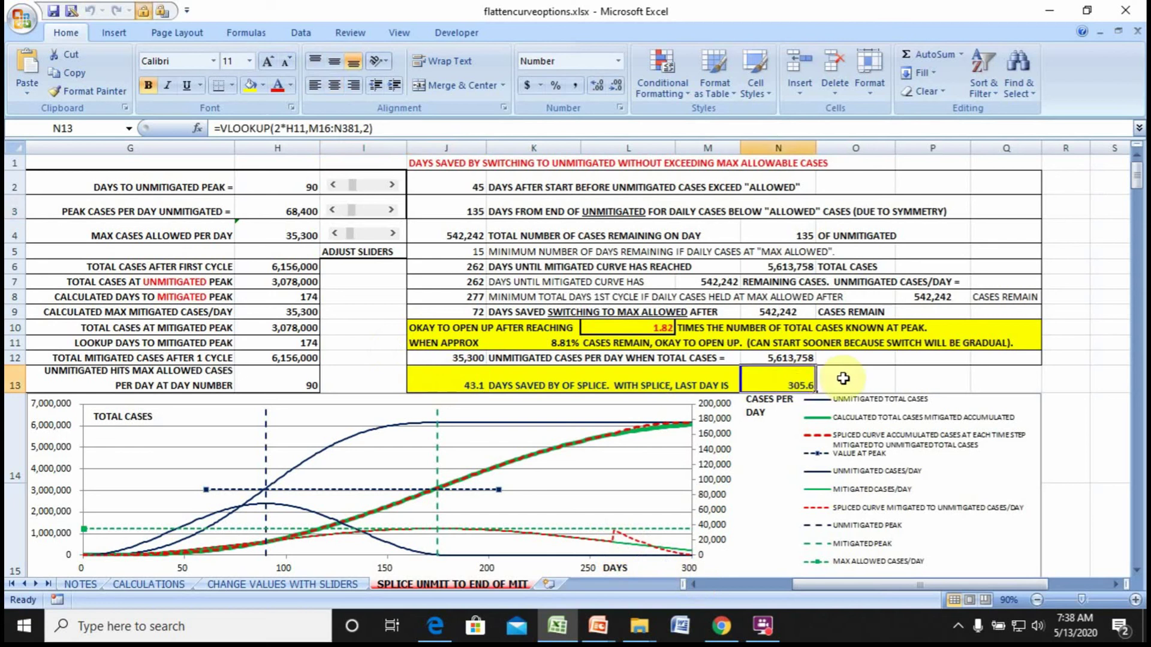